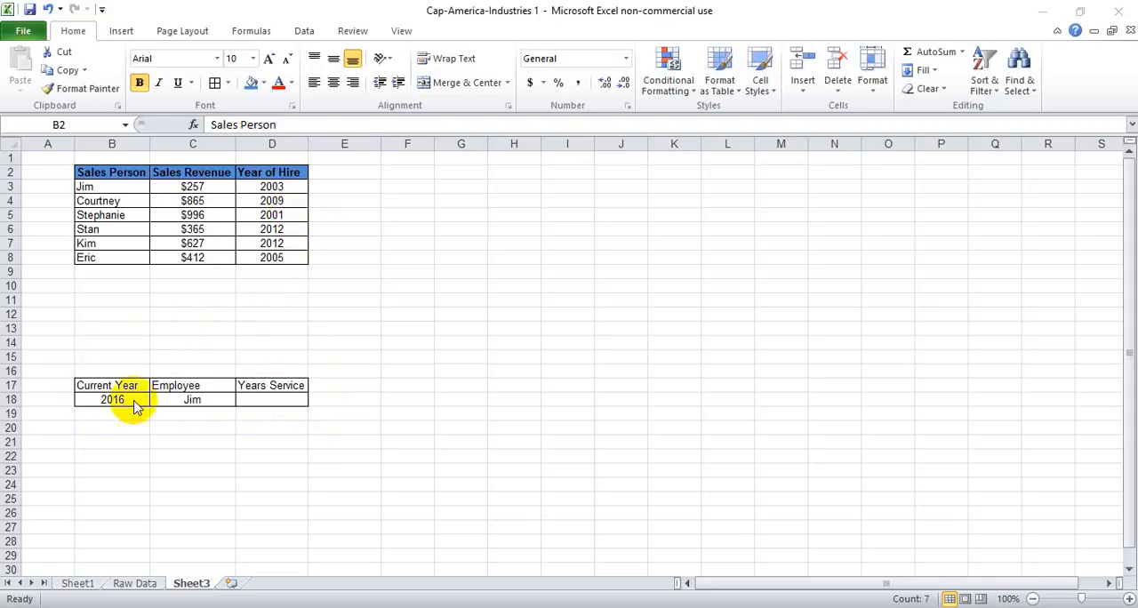
click(115, 406)
click(115, 405)
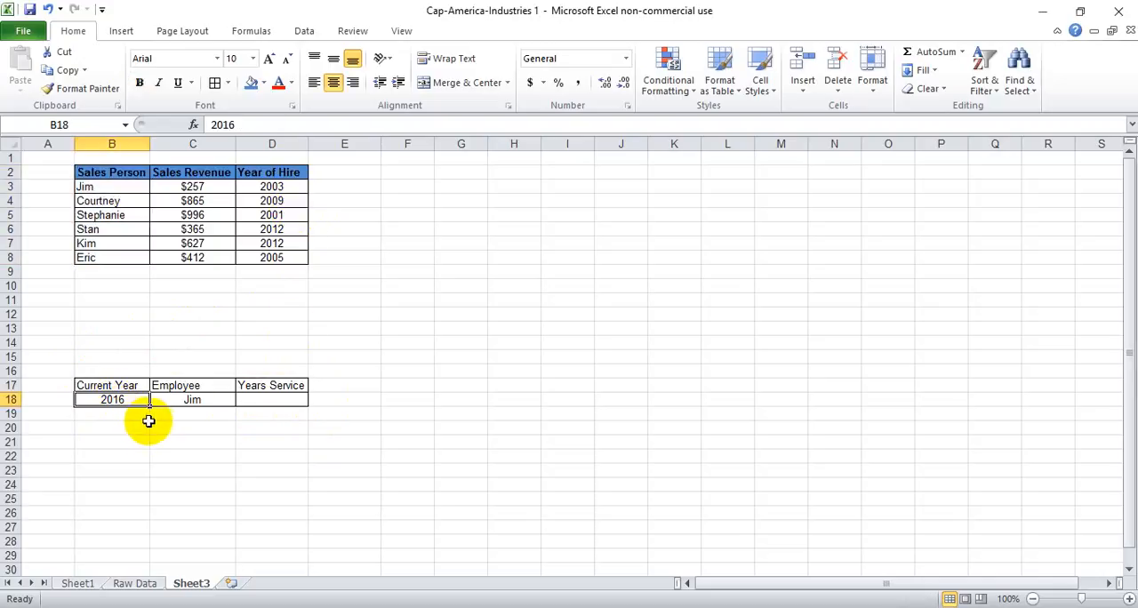
click(278, 399)
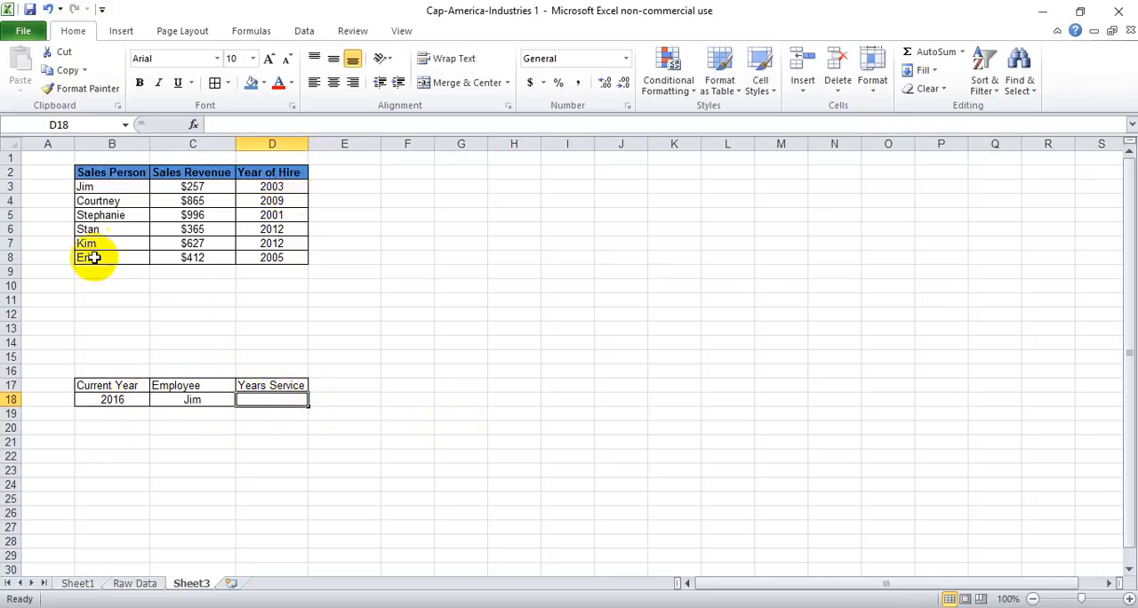
click(213, 400)
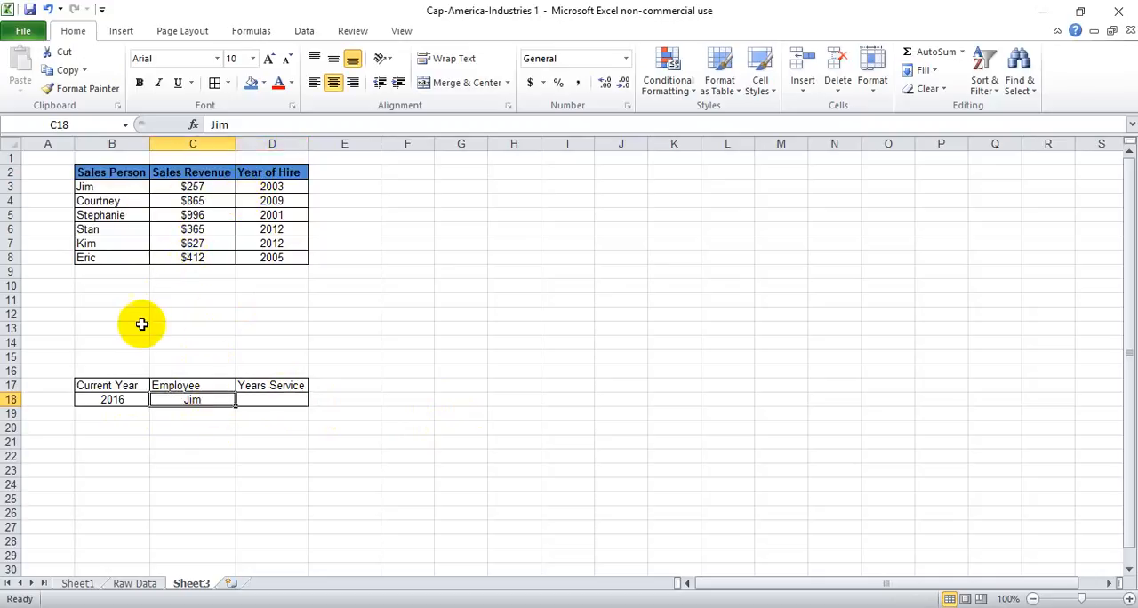
click(264, 402)
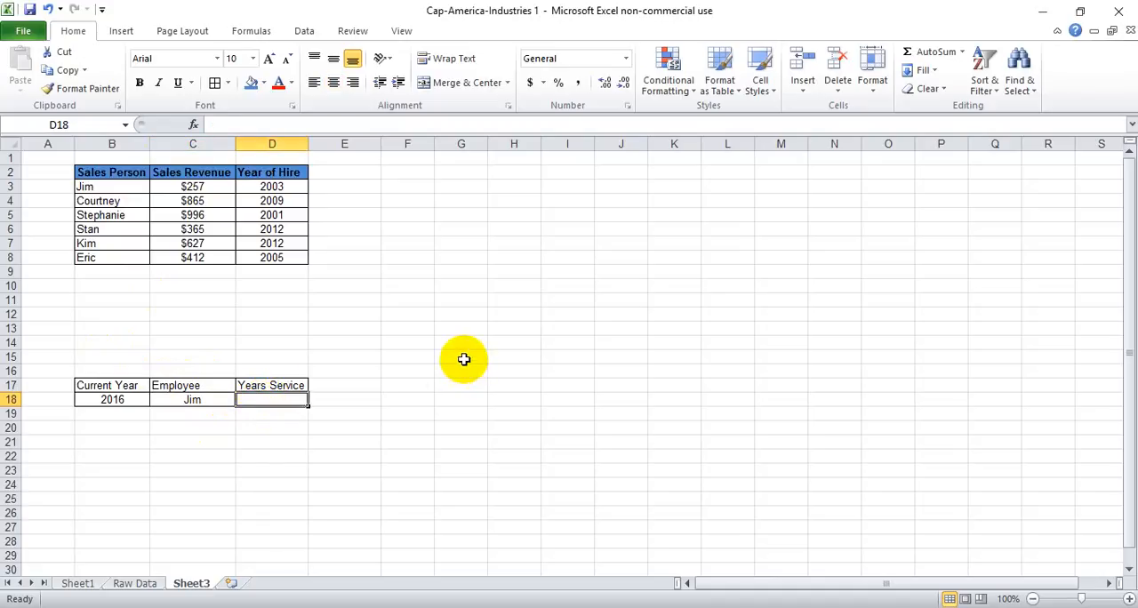
click(195, 401)
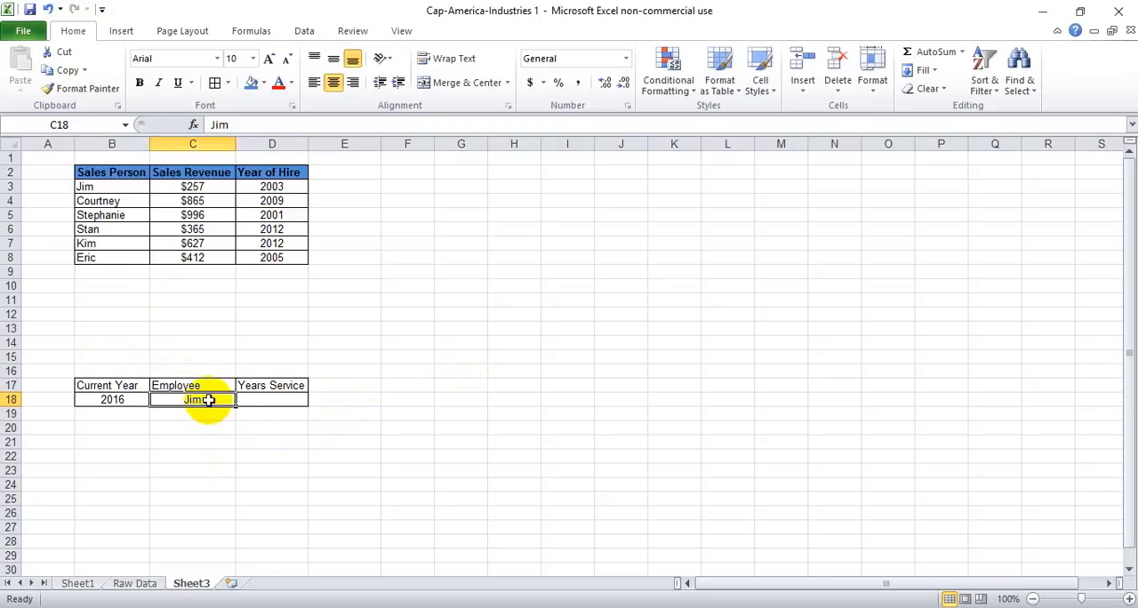
- Begin the Years Service formula in D18 as B18 minus a VLOOKUP that uses C18 as the lookup value
click(278, 406)
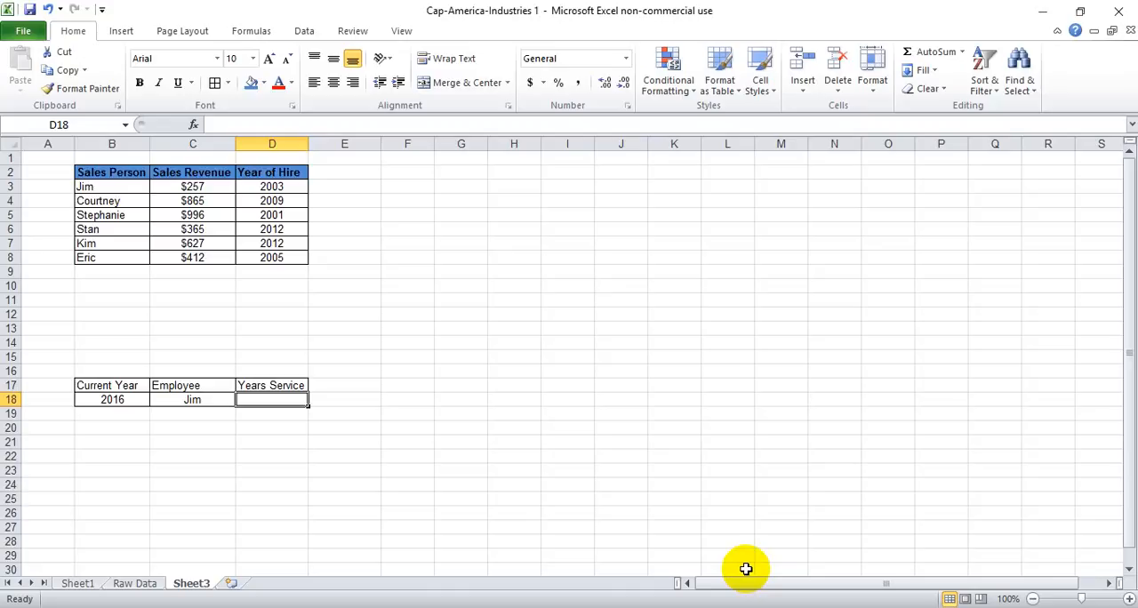
text(=)
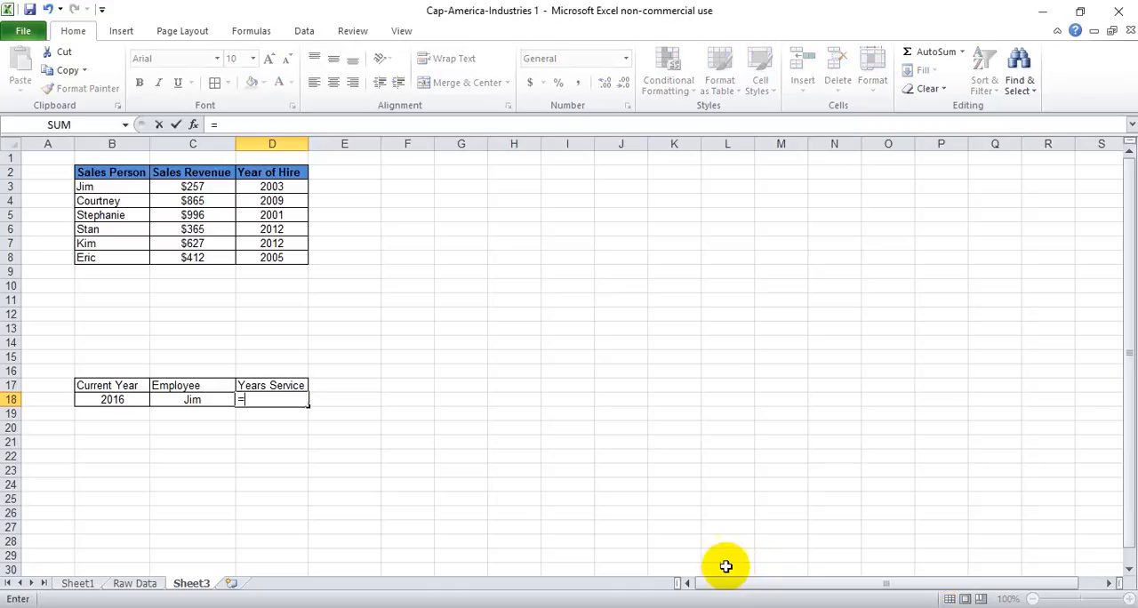
click(89, 399)
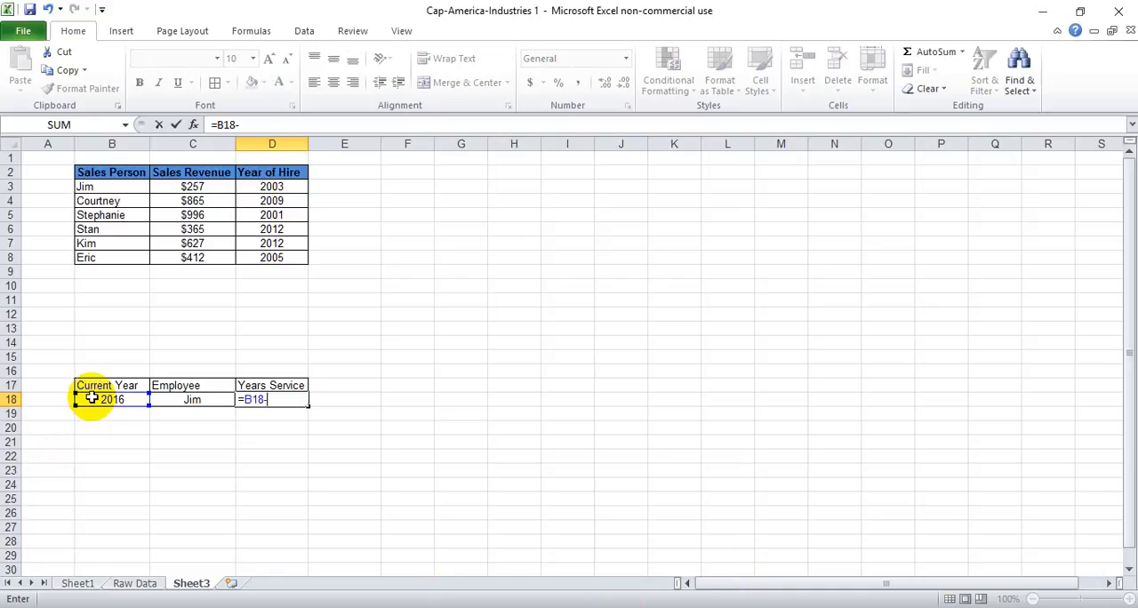
text(v)
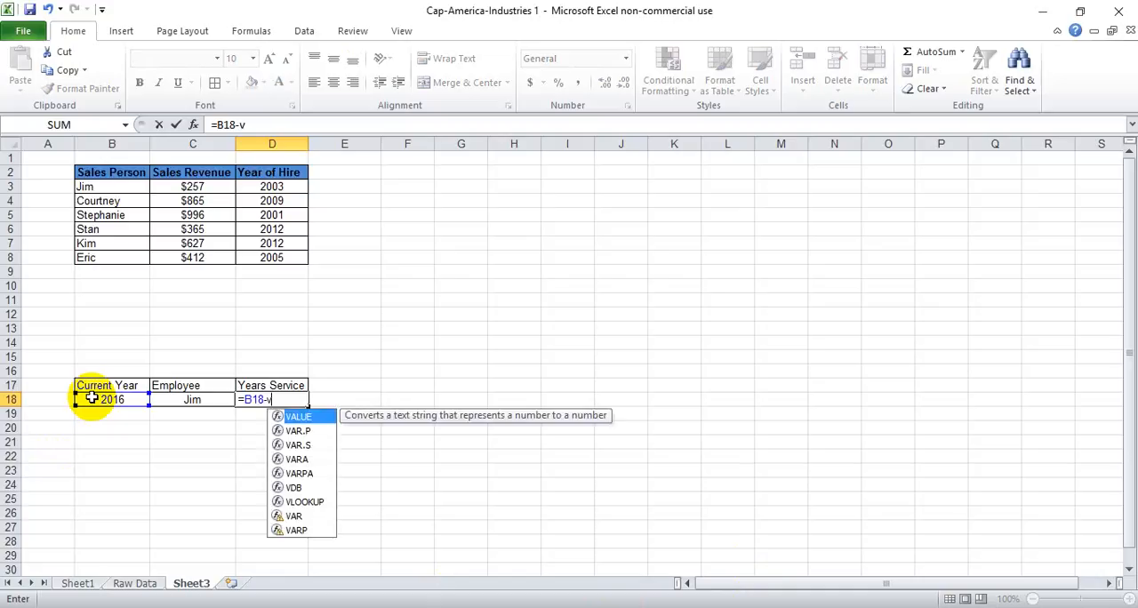
text(lookup)
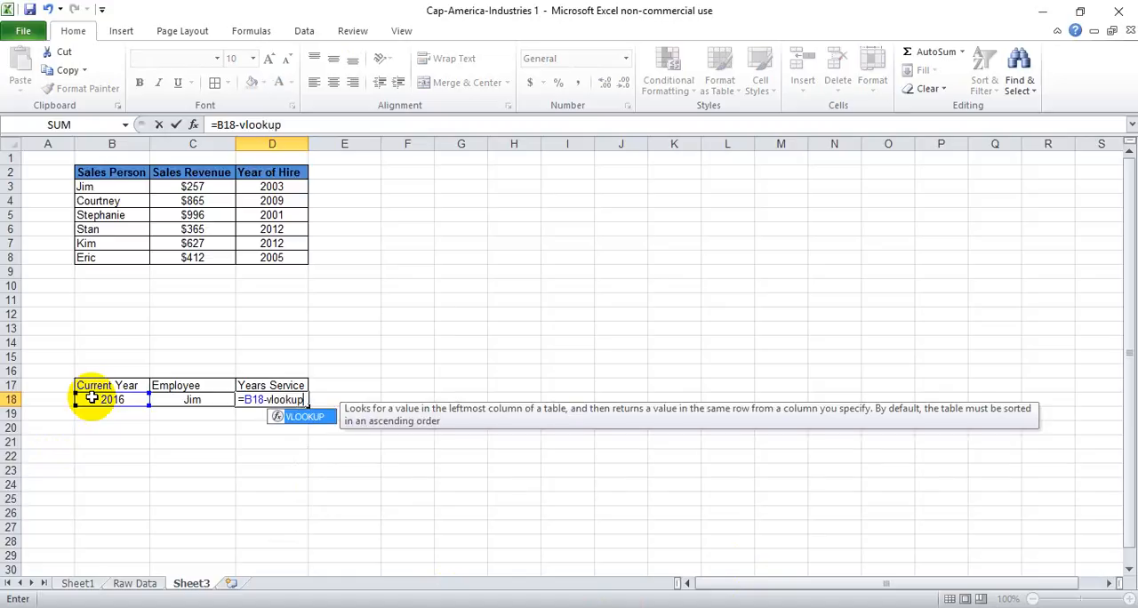
text(()
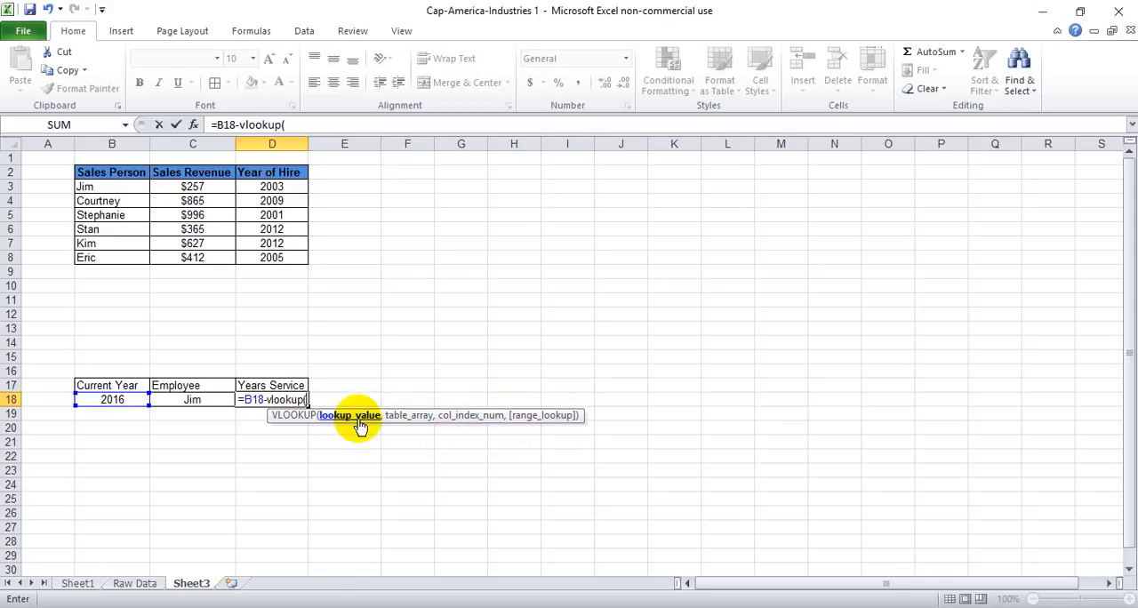
click(217, 400)
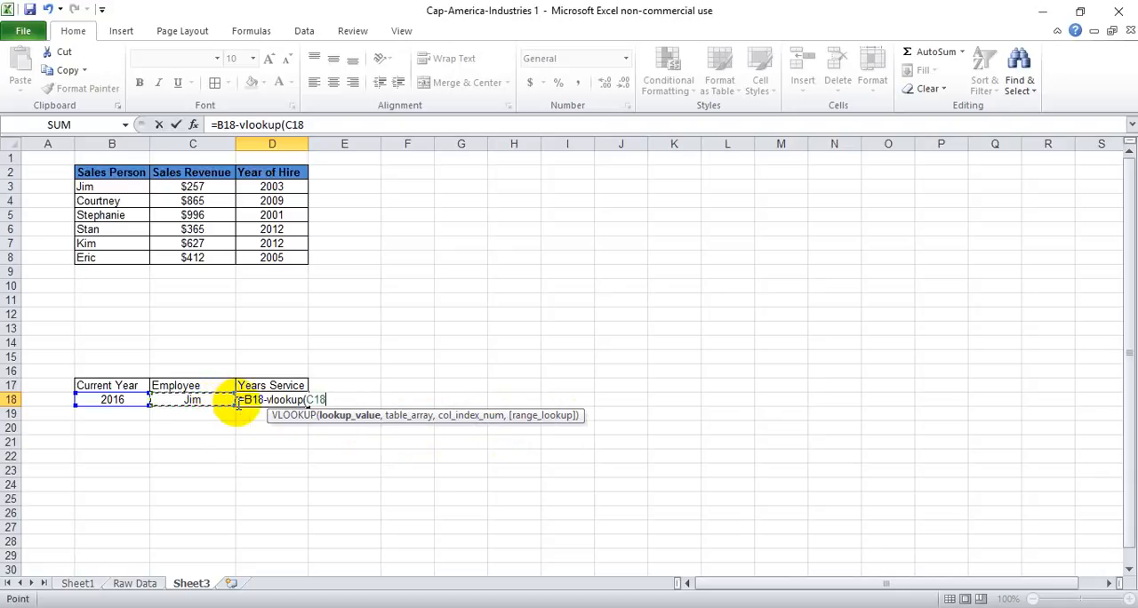
- Complete the VLOOKUP in D18 with table range B3:D8, column index 3 and FALSE for exact match, and enter the formula
text(,)
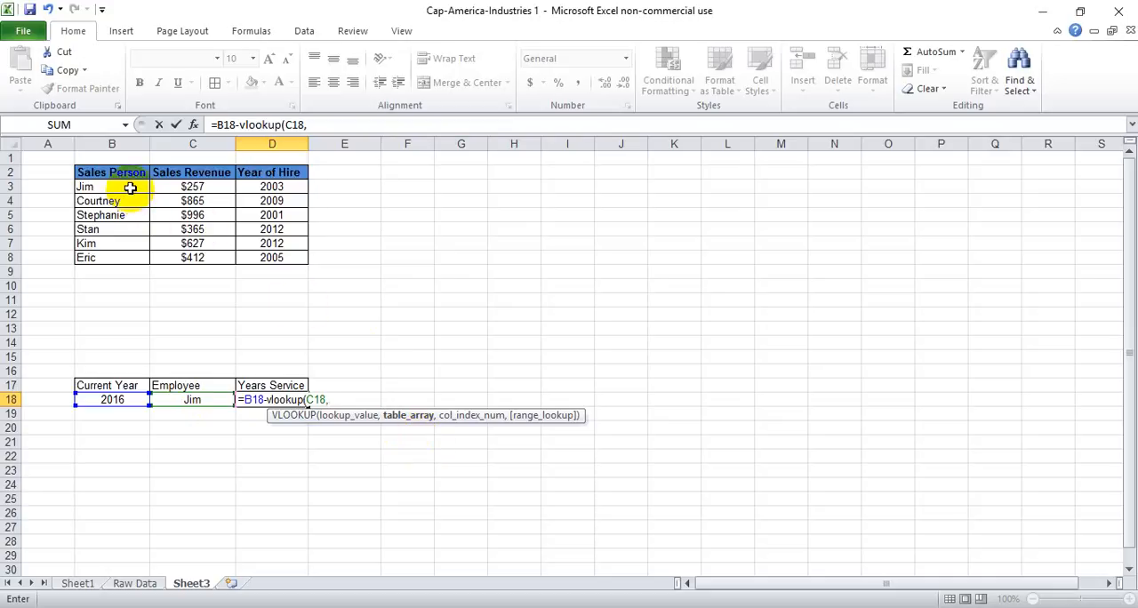
drag(130, 186, 290, 254)
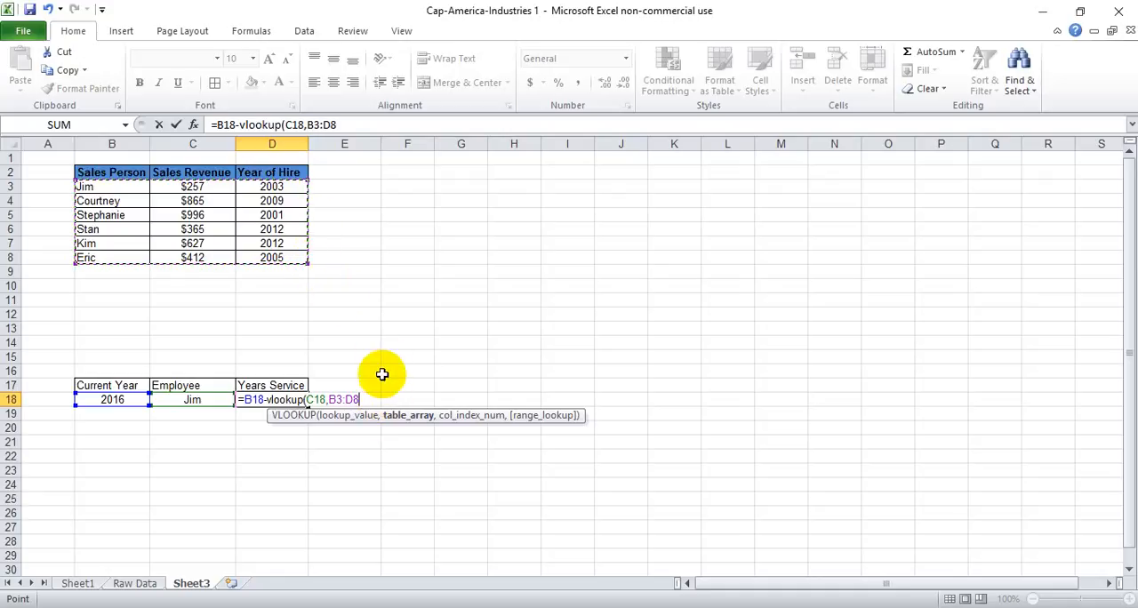
text(,3)
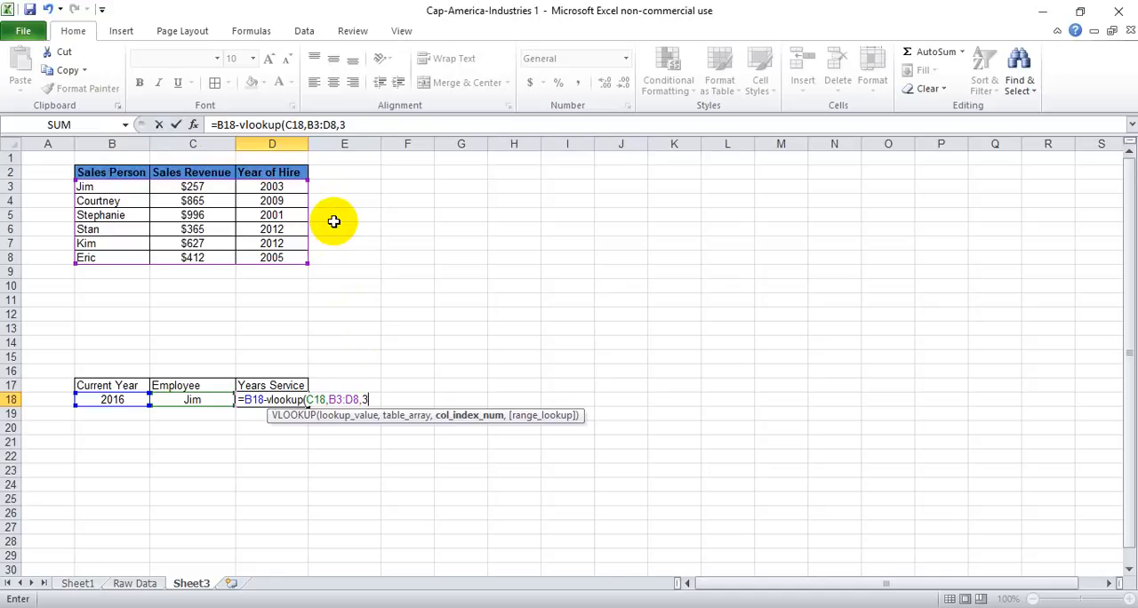
text(,)
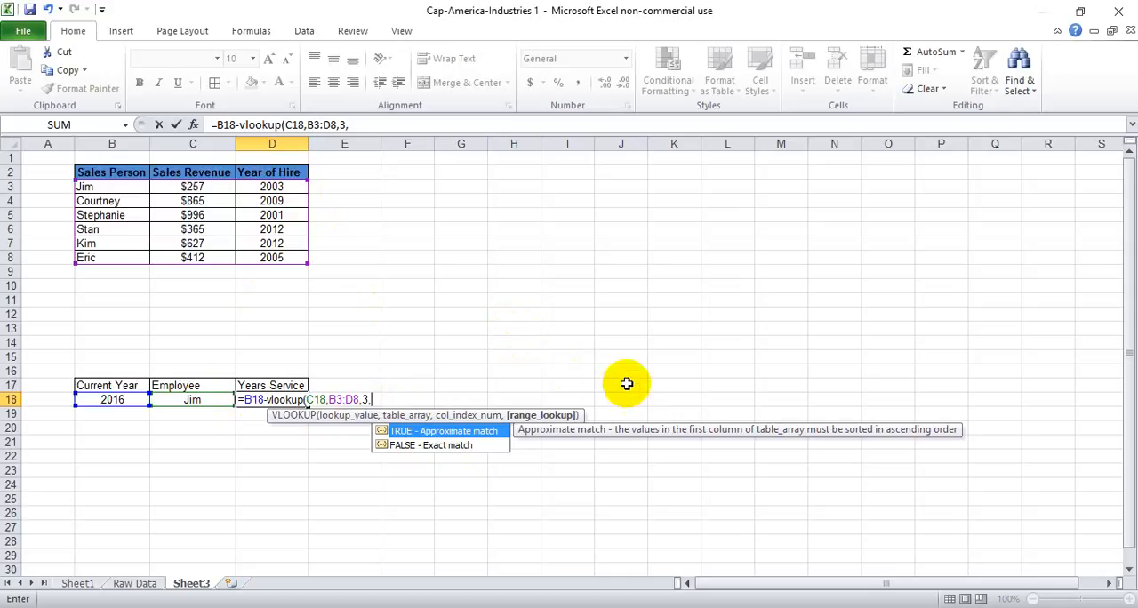
text(false))
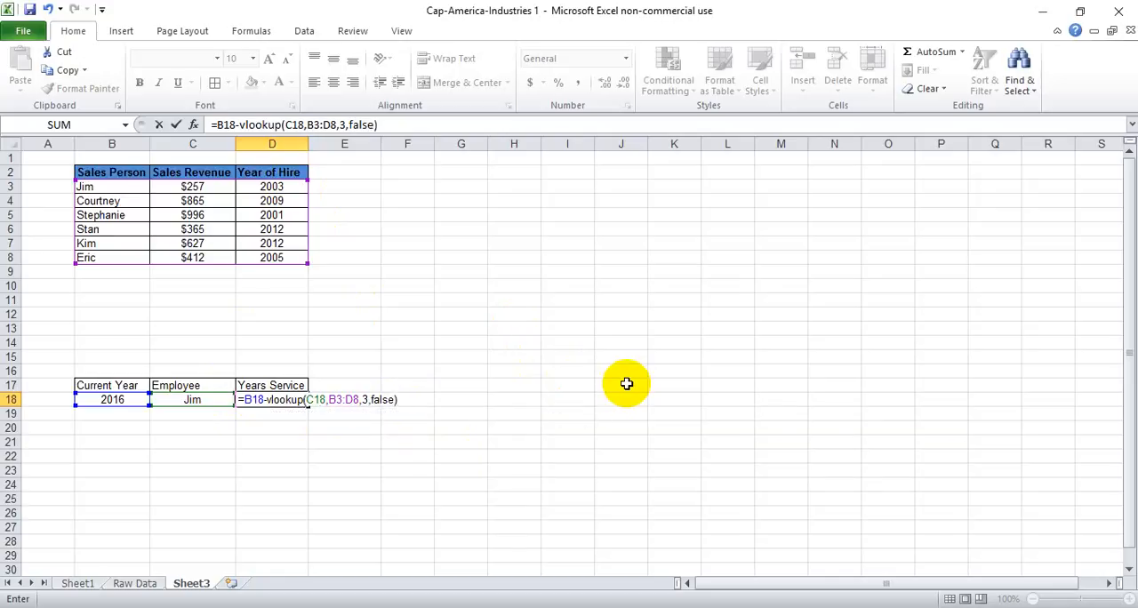
key(Return)
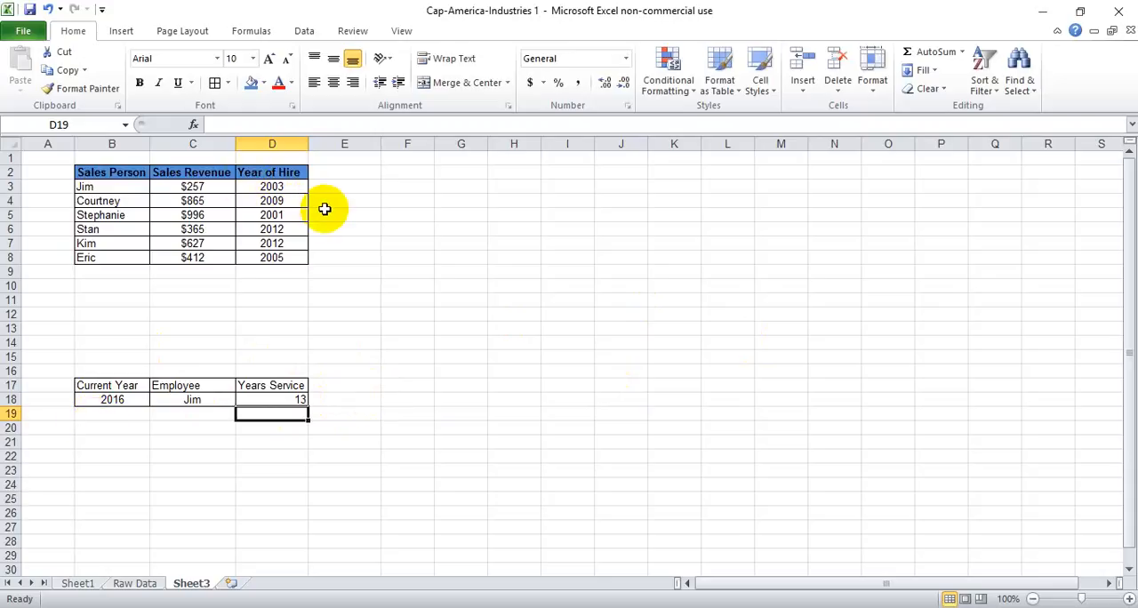
- Replace the C18 reference in the D18 formula with the employee's name as literal text in quotation marks
click(365, 411)
click(299, 398)
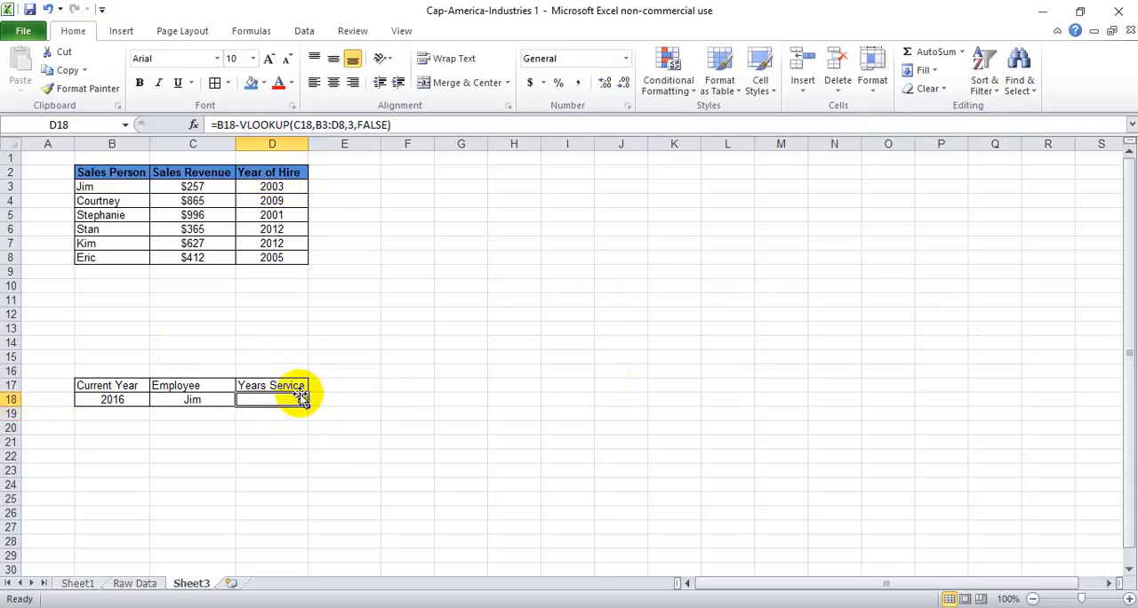
click(306, 126)
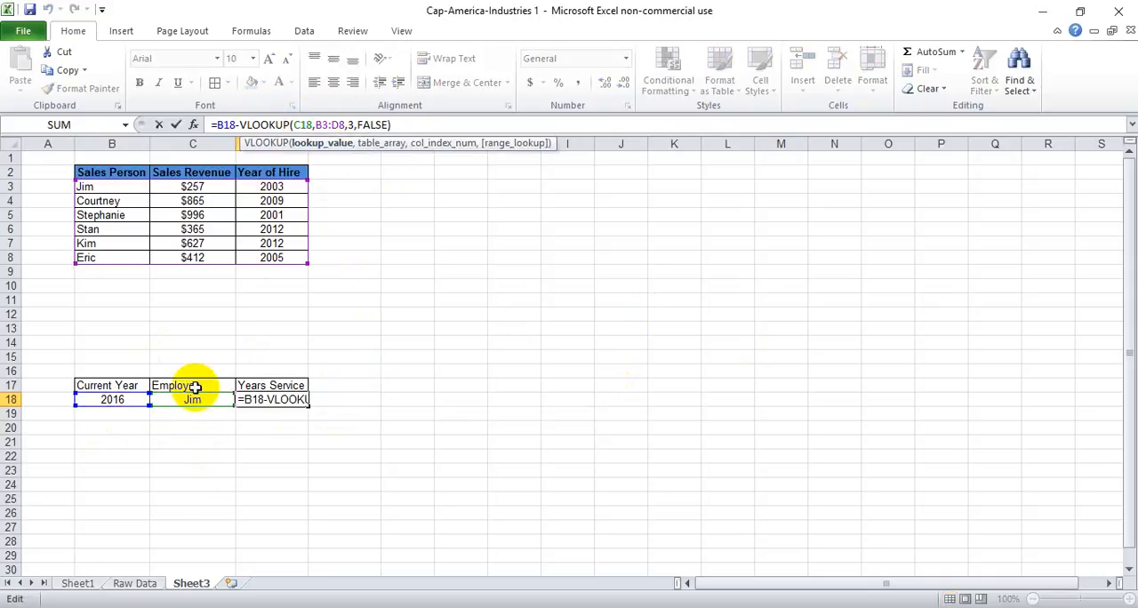
key(BackSpace)
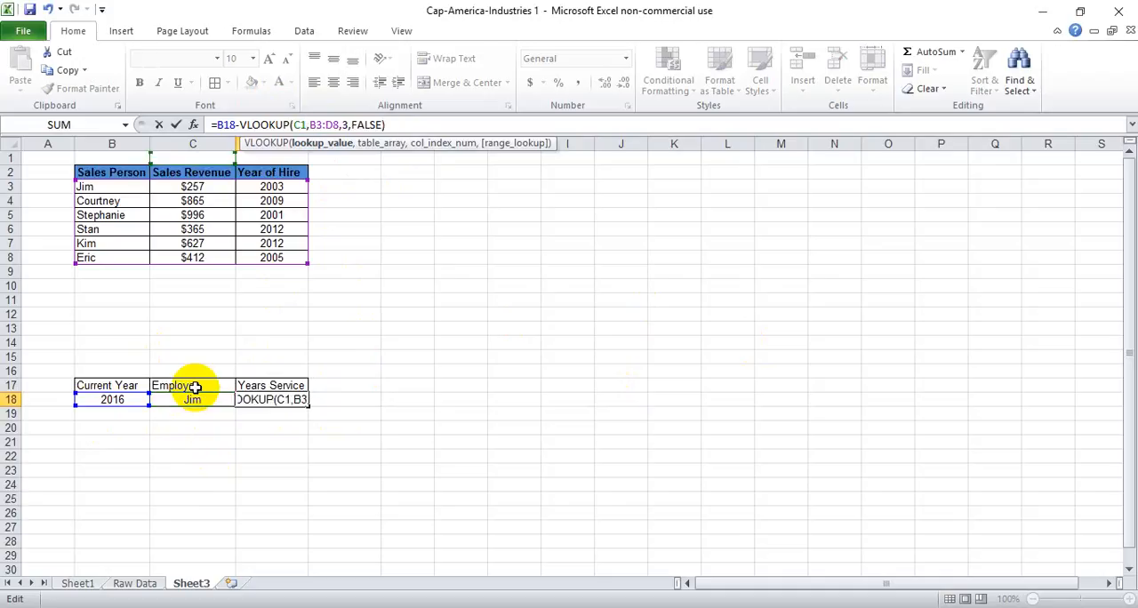
key(BackSpace)
key(BackSpace)
text(")
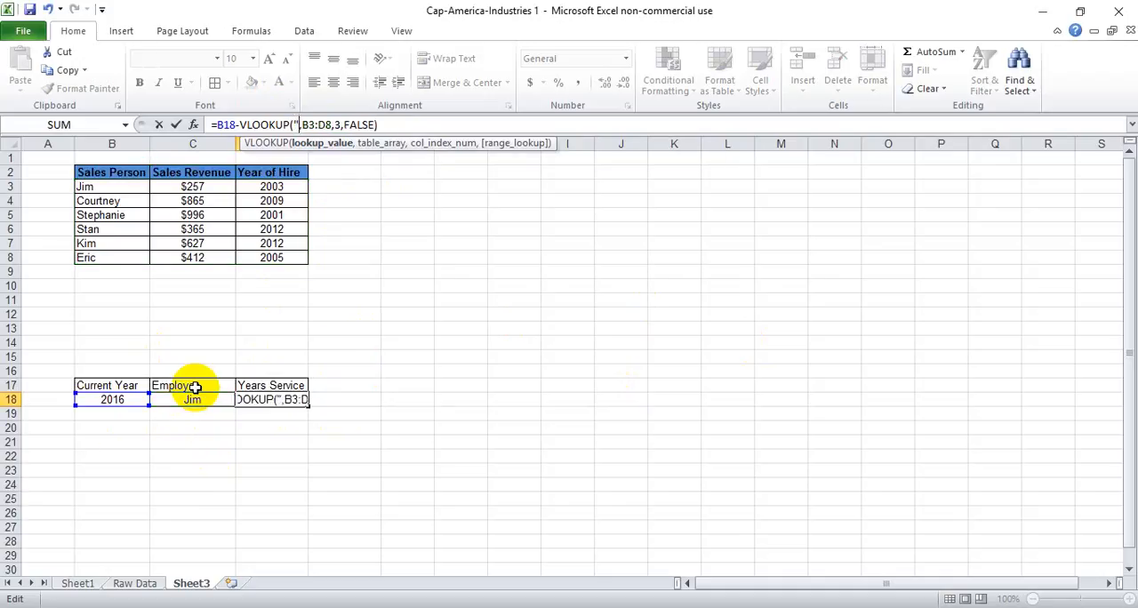
text(Jim")
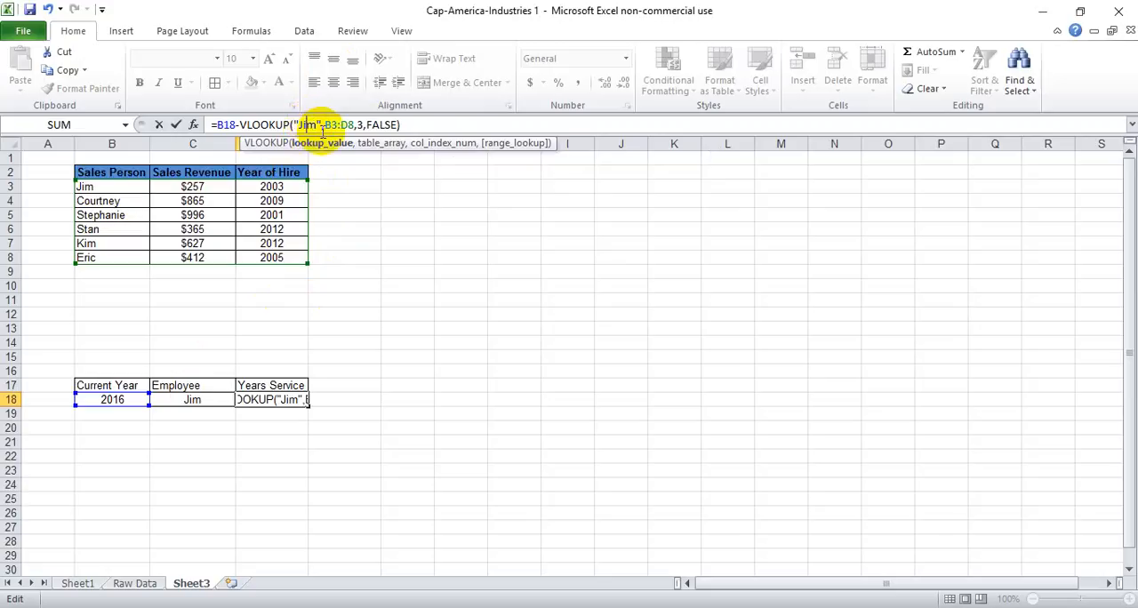
- Try the D18 formula with the quoted name misspelled, replacing its second letter with "o"
key(BackSpace)
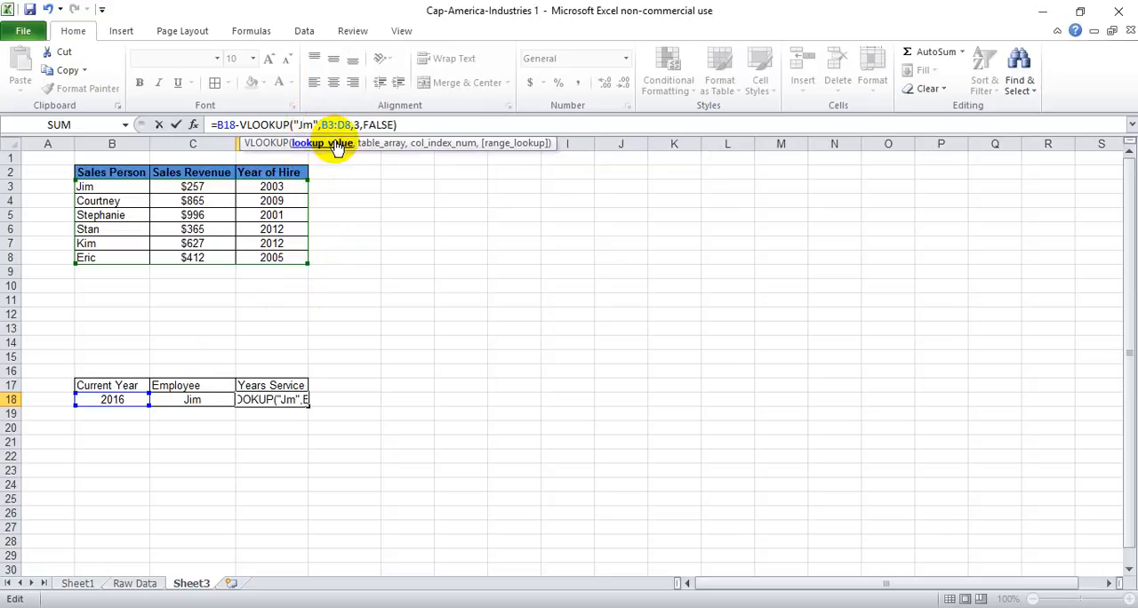
text(o)
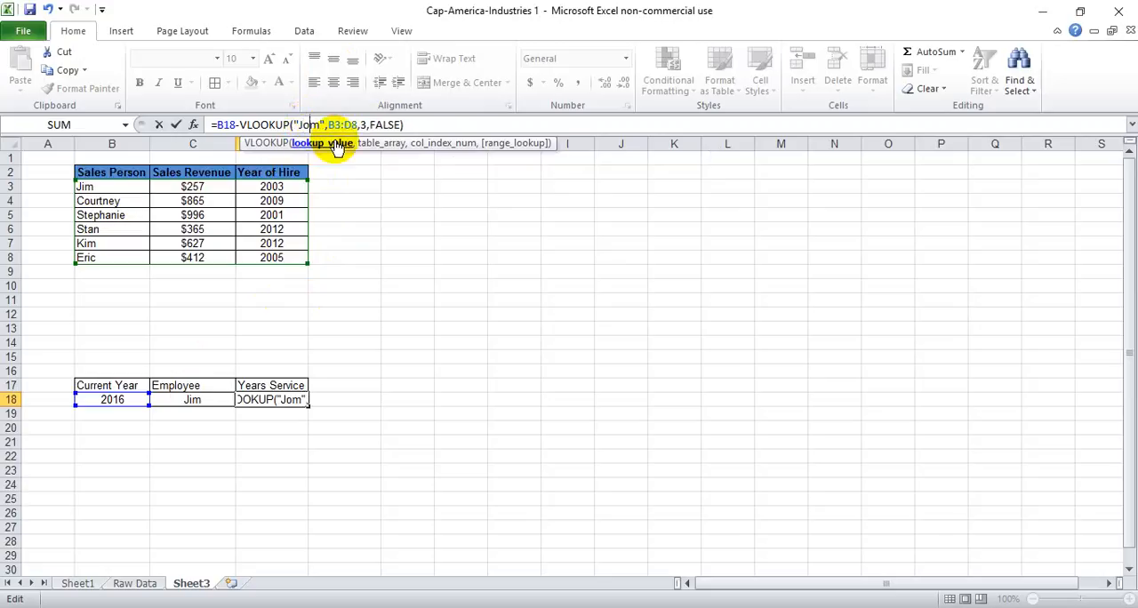
key(Return)
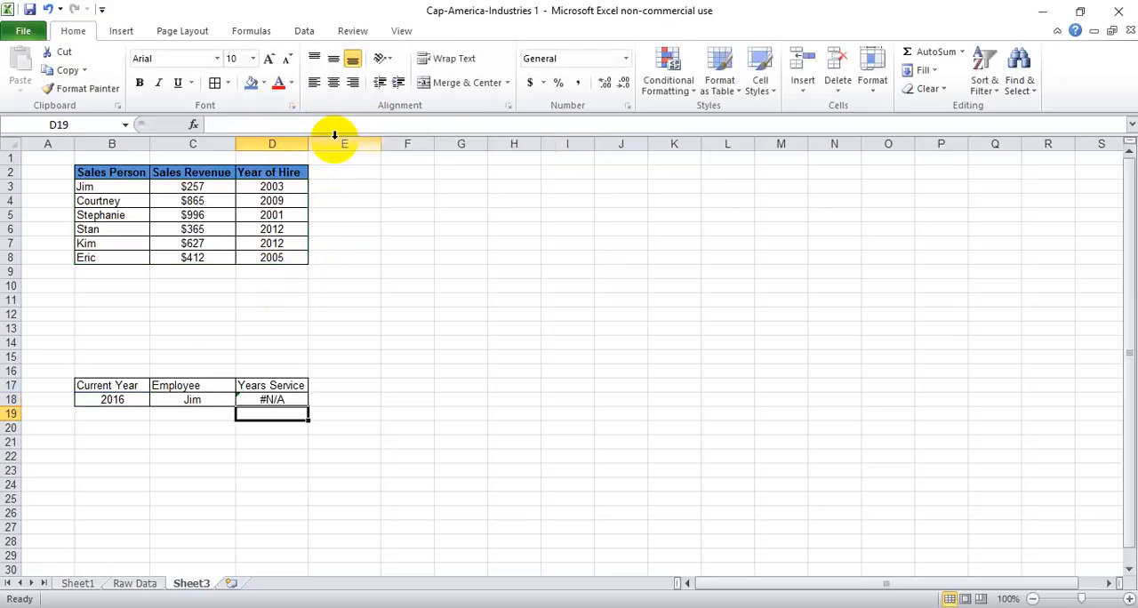
- Correct the misspelled lookup name in the D18 formula by changing its second letter to "i"
click(289, 400)
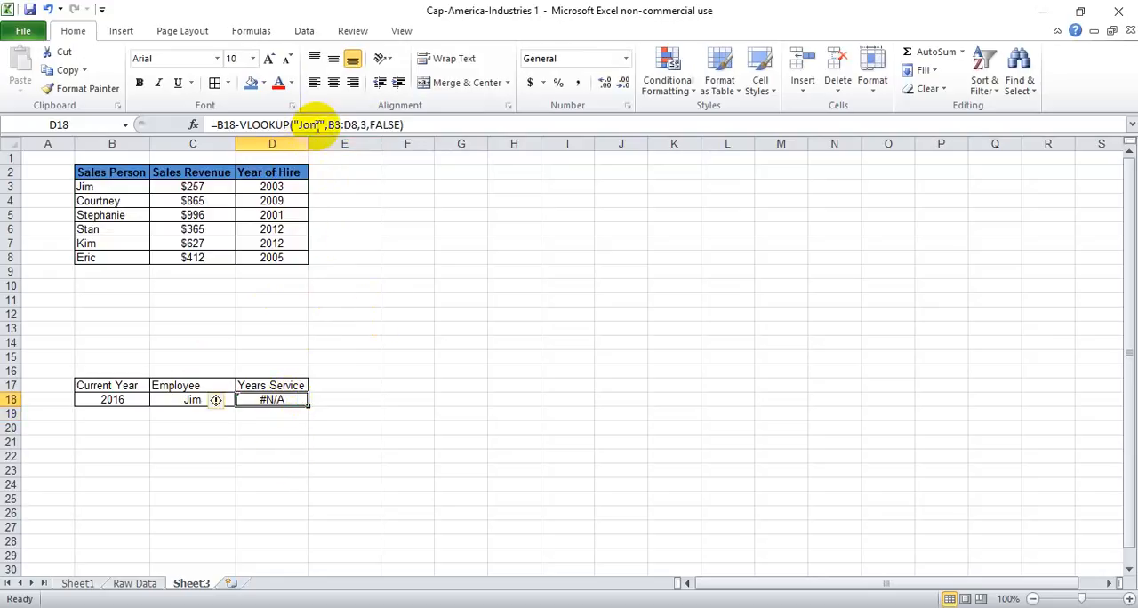
click(318, 124)
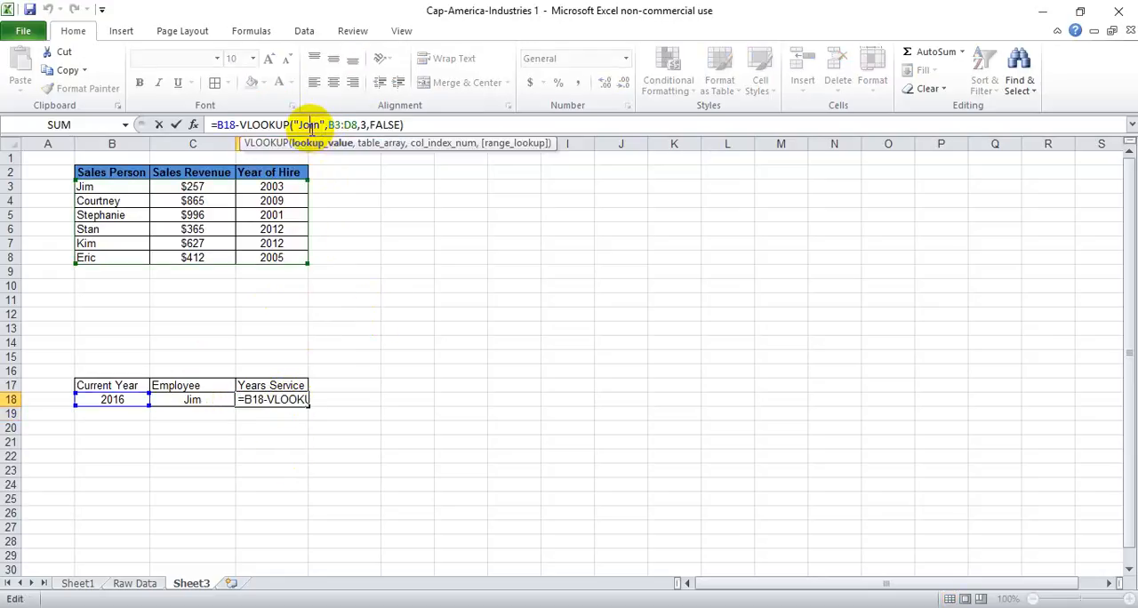
click(311, 127)
key(BackSpace)
text(im)
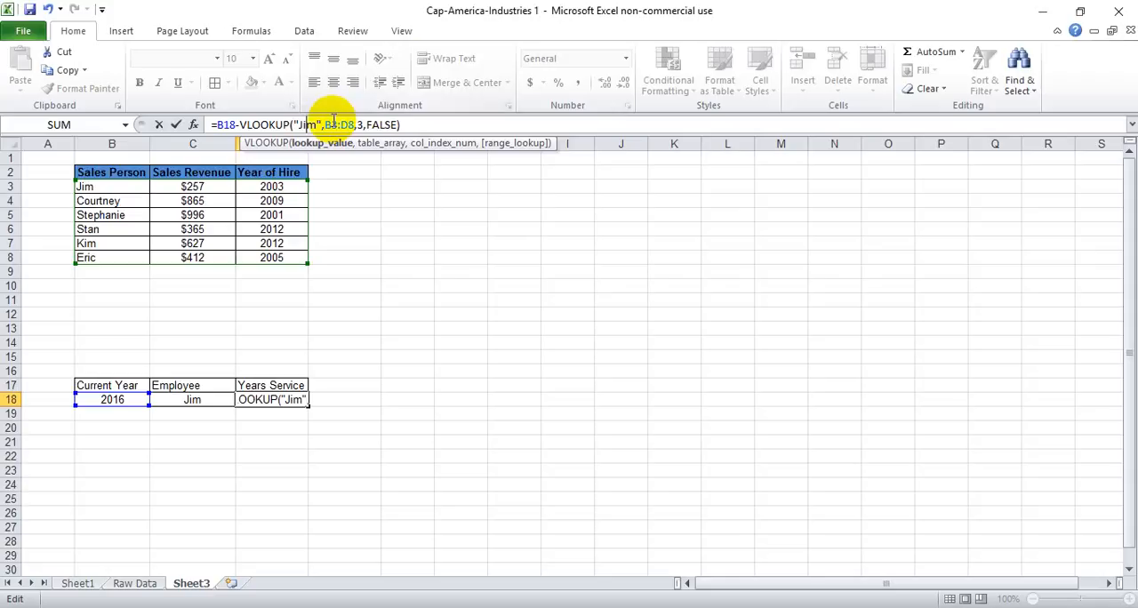
- Enter the D18 formula without the closing quotation mark after the lookup name, and accept Excel's proposed correction
drag(321, 123, 317, 122)
key(BackSpace)
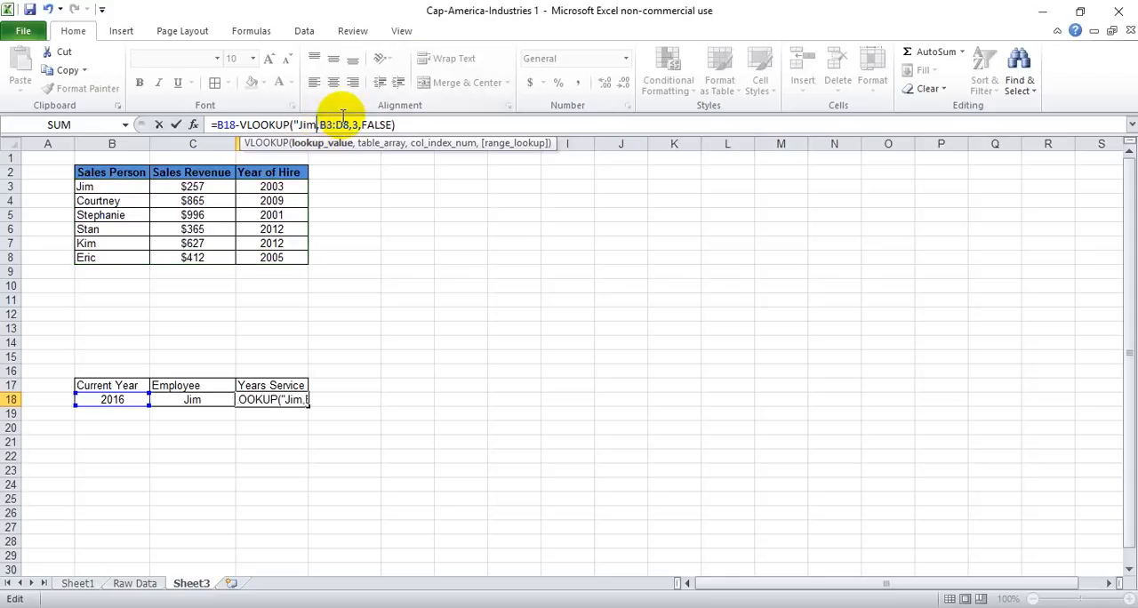
key(Return)
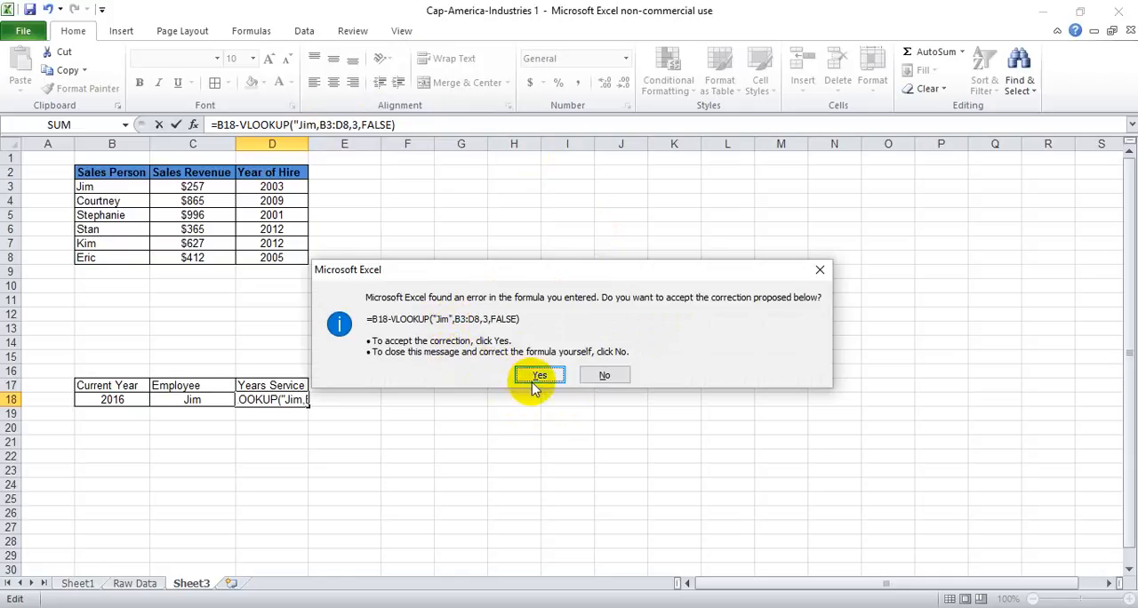
click(534, 376)
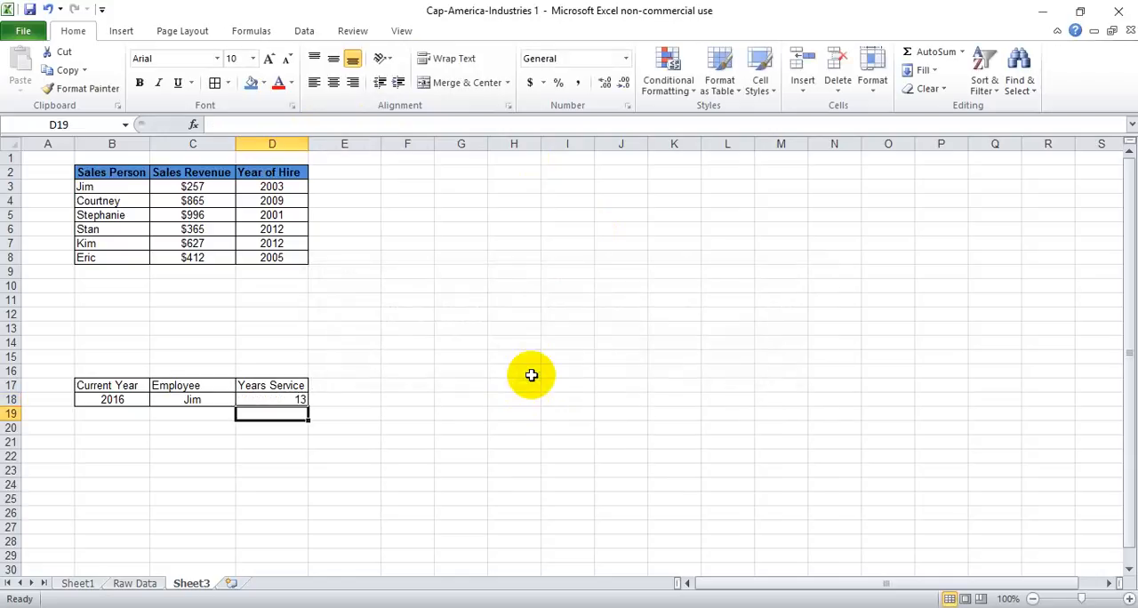